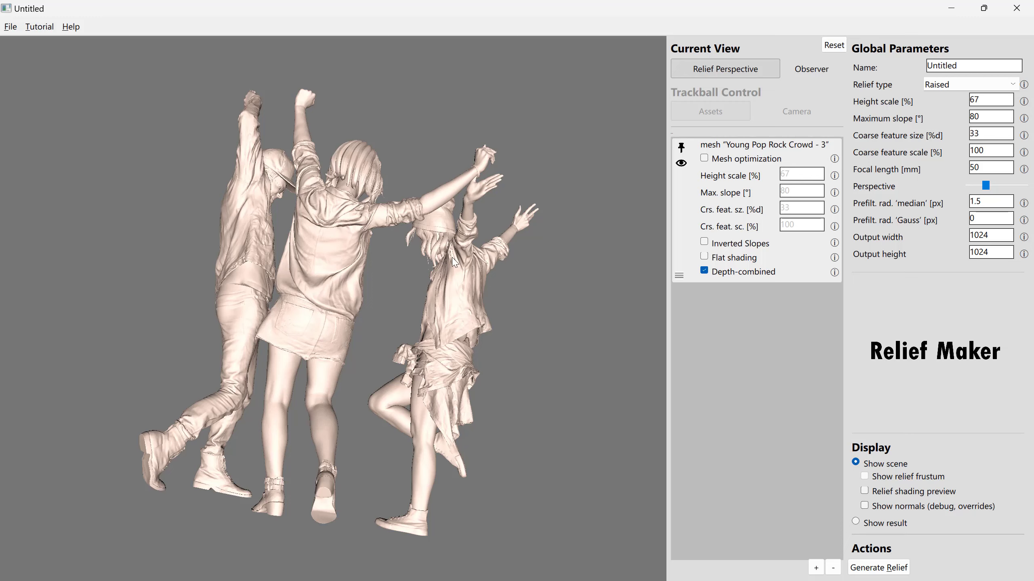
Trackball-rotate the dancers mesh until all three figures face front.
{"action": "left_click_drag", "start_coordinate": [420, 291], "coordinate": [528, 263]}
{"action": "left_click_drag", "start_coordinate": [127, 263], "coordinate": [384, 309]}
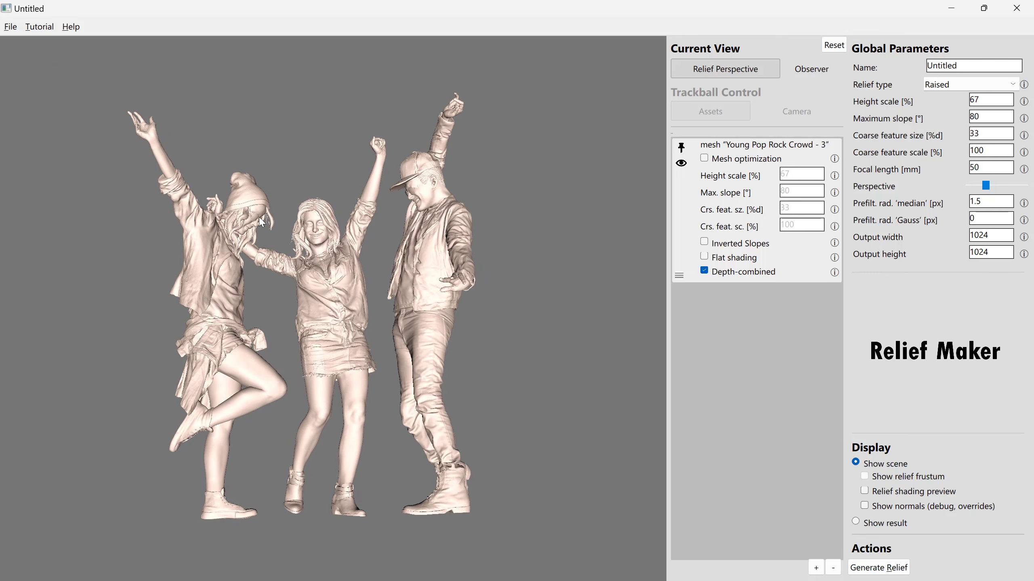
{"action": "left_click", "coordinate": [811, 69]}
{"action": "left_click", "coordinate": [796, 111]}
{"action": "left_click", "coordinate": [855, 523]}
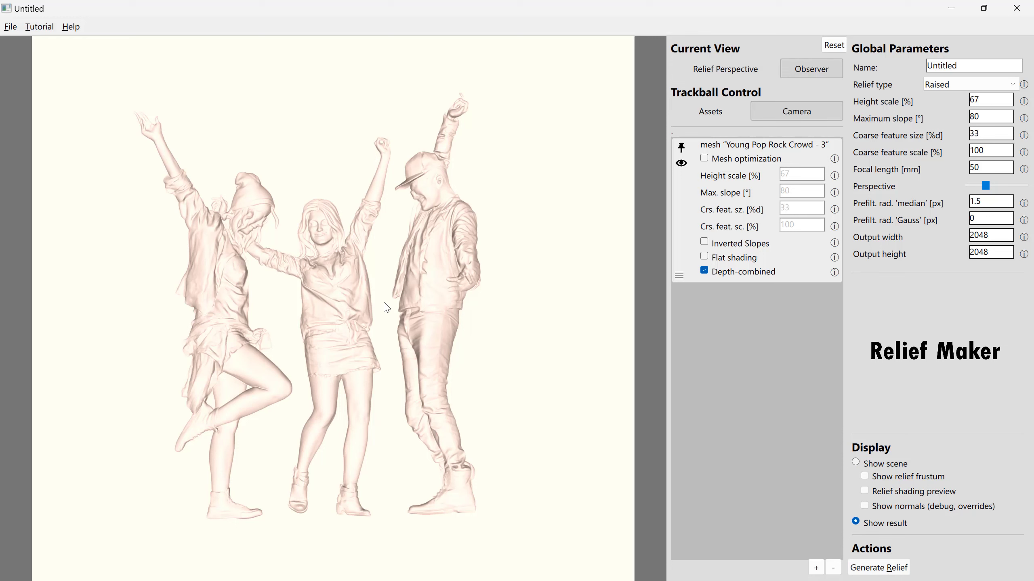
Rotate, zoom and pan the view to frame the 2048×2048 dancers relief front-on.
{"action": "left_click_drag", "start_coordinate": [387, 305], "coordinate": [285, 213]}
{"action": "scroll", "coordinate": [285, 212], "scroll_direction": "up", "scroll_amount": 4}
{"action": "right_click_drag", "start_coordinate": [321, 254], "coordinate": [313, 301]}
{"action": "mouse_move", "coordinate": [313, 301]}
{"action": "left_mouse_down"}
{"action": "mouse_move", "coordinate": [310, 313]}
{"action": "mouse_move", "coordinate": [259, 294]}
{"action": "mouse_move", "coordinate": [501, 214]}
{"action": "mouse_move", "coordinate": [297, 294]}
{"action": "left_mouse_up"}
{"action": "scroll", "coordinate": [348, 270], "scroll_direction": "down", "scroll_amount": 3}
{"action": "right_click_drag", "start_coordinate": [381, 338], "coordinate": [378, 282]}
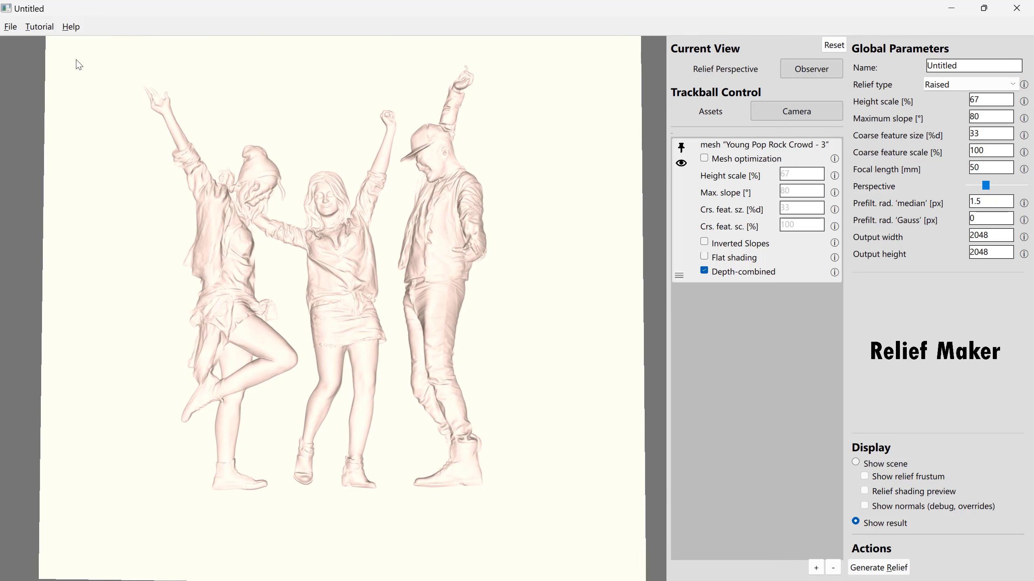
Export the relief as a 16-bit height map (*.png *.tif) named 'dancers'.
{"action": "left_click", "coordinate": [12, 29]}
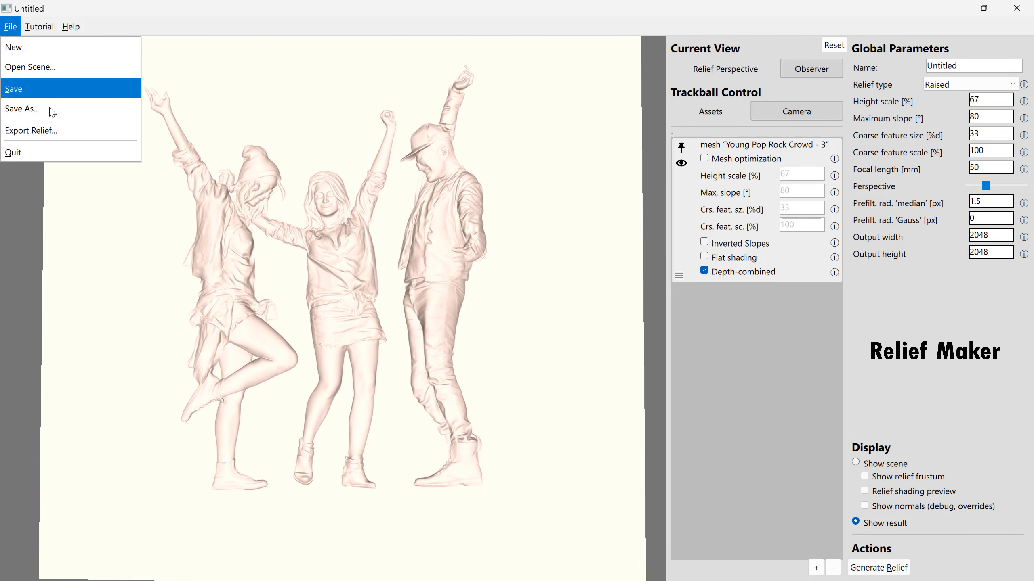
{"action": "left_click", "coordinate": [75, 133]}
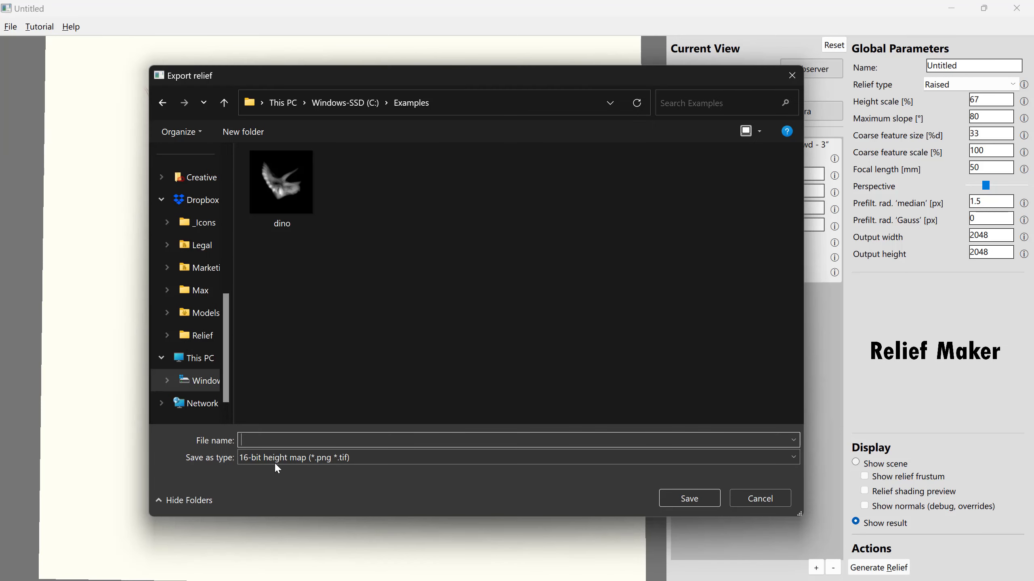
{"action": "left_click", "coordinate": [302, 463]}
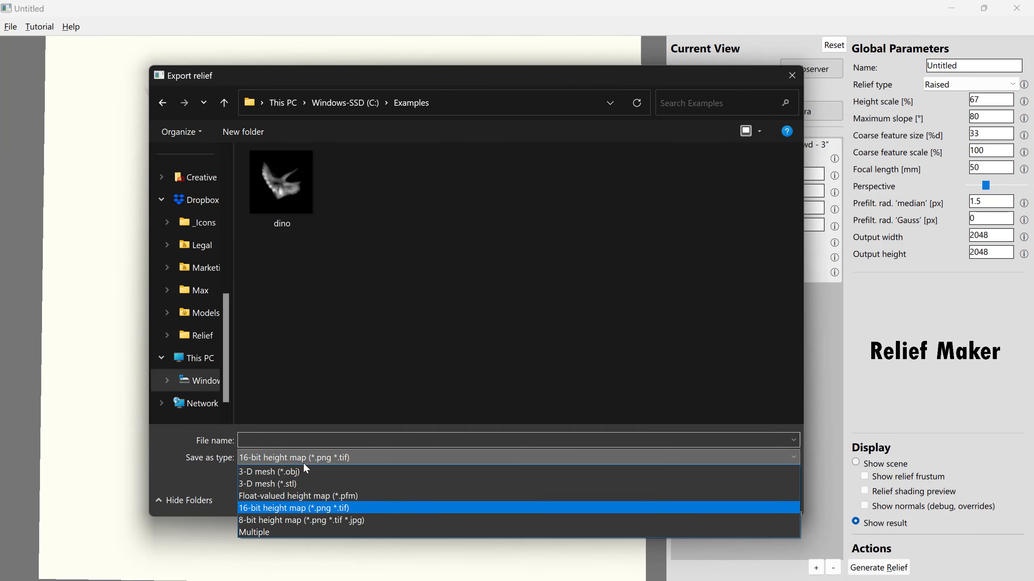
{"action": "left_click", "coordinate": [362, 507]}
{"action": "left_click", "coordinate": [331, 440]}
{"action": "type", "text": "dancers"}
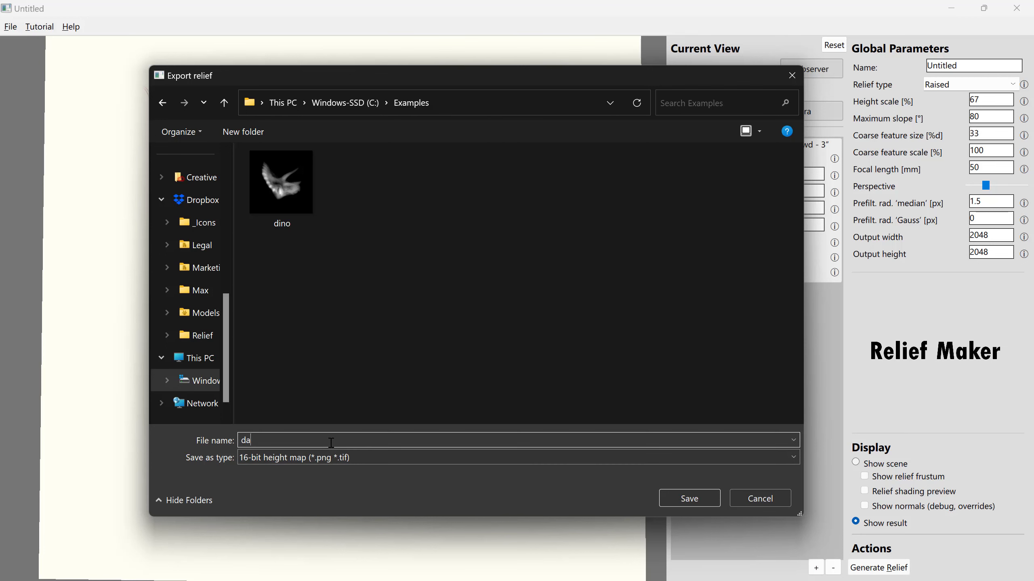
{"action": "left_click", "coordinate": [714, 504]}
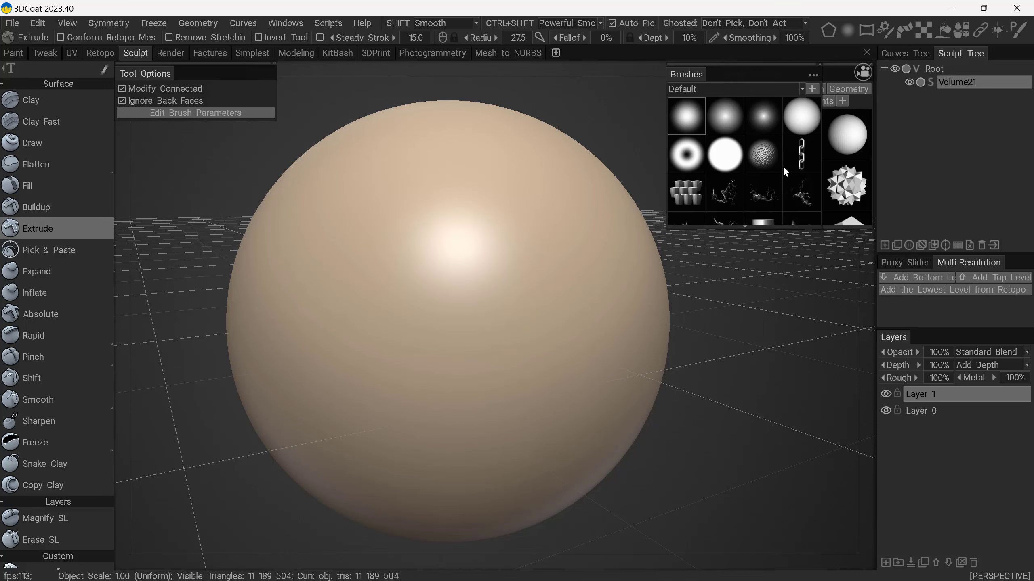
Add a new brush from a texture file, selecting the dancers height map.
{"action": "scroll", "coordinate": [784, 165], "scroll_direction": "down", "scroll_amount": 3}
{"action": "scroll", "coordinate": [784, 165], "scroll_direction": "down", "scroll_amount": 5}
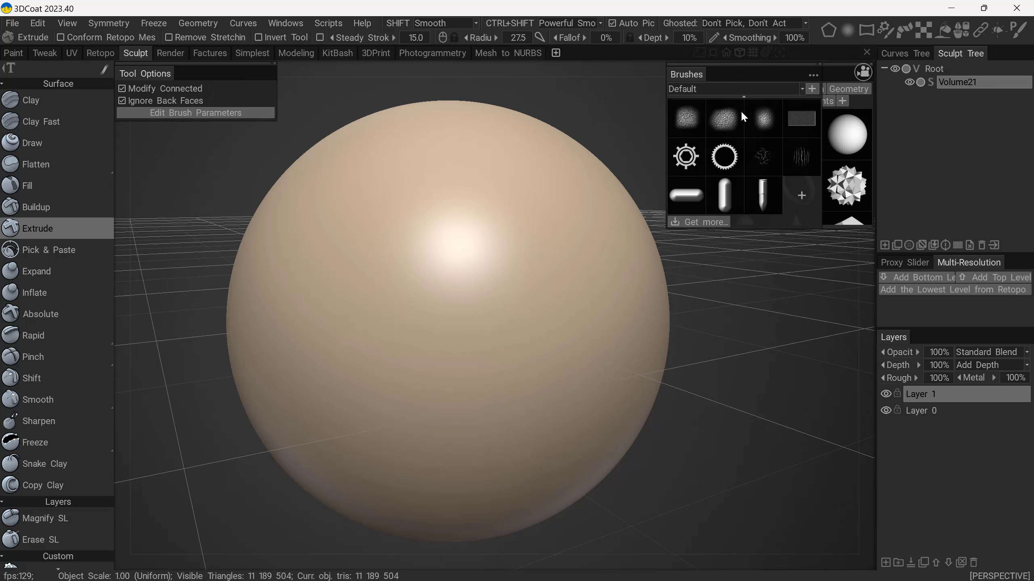
{"action": "mouse_move", "coordinate": [740, 110]}
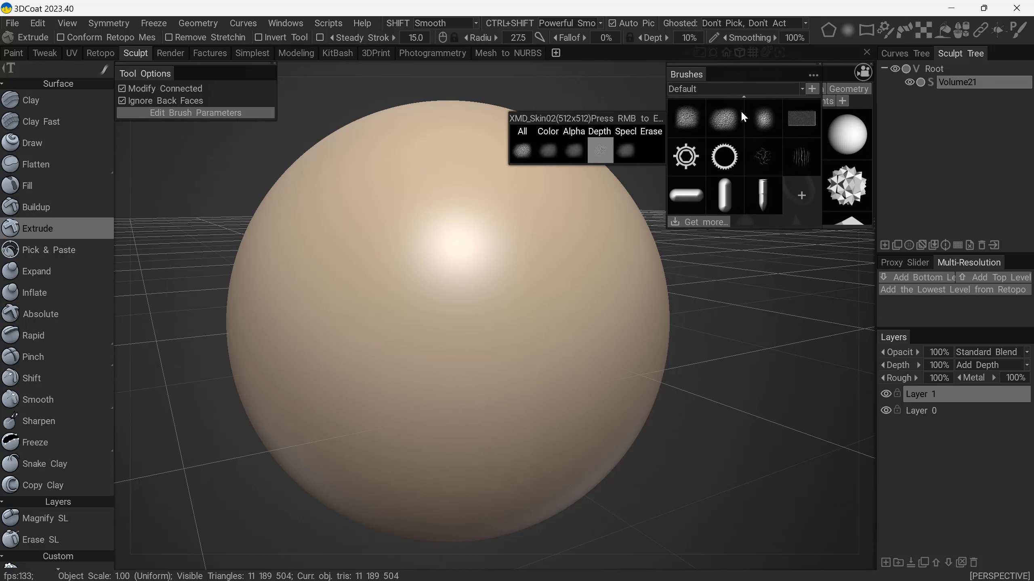
{"action": "left_click", "coordinate": [795, 199]}
{"action": "left_click", "coordinate": [767, 184]}
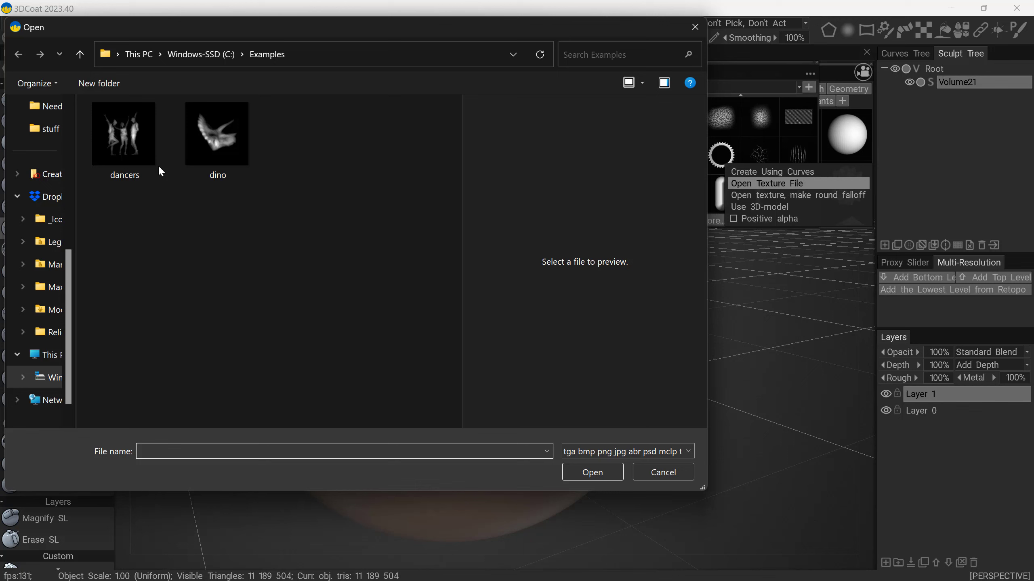
{"action": "left_click", "coordinate": [131, 139]}
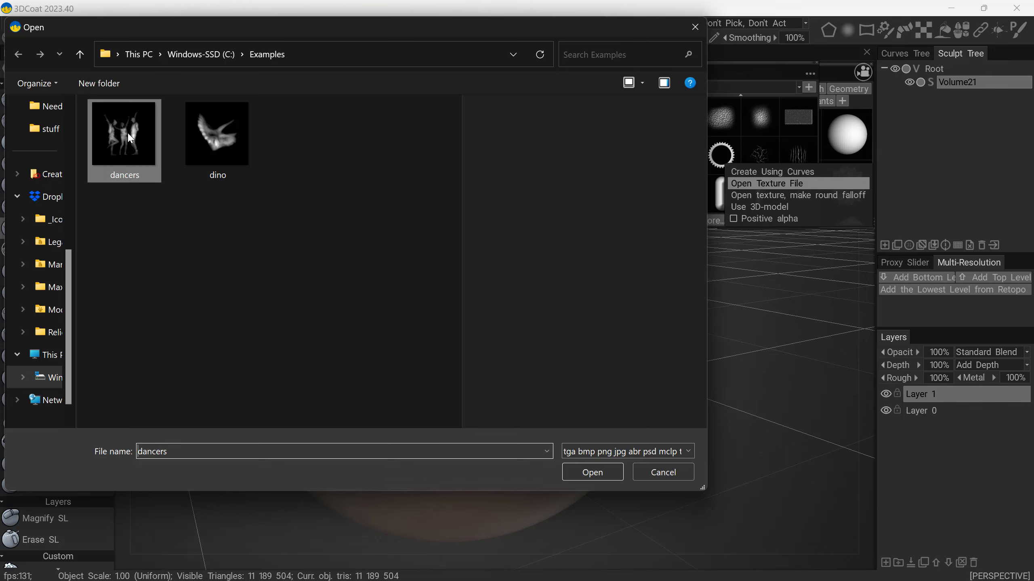
Load the dancers brush and stamp a raised relief onto the sphere's centre with Extrude.
{"action": "left_click", "coordinate": [601, 472]}
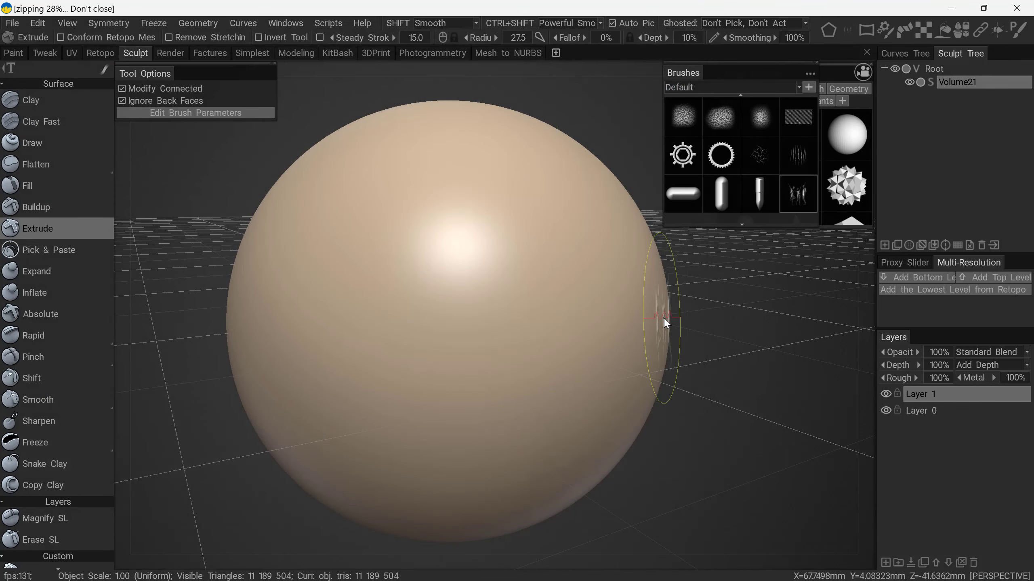
{"action": "mouse_move", "coordinate": [486, 291]}
{"action": "left_mouse_down"}
{"action": "mouse_move", "coordinate": [452, 311]}
{"action": "mouse_move", "coordinate": [531, 267]}
{"action": "mouse_move", "coordinate": [411, 327]}
{"action": "mouse_move", "coordinate": [482, 290]}
{"action": "mouse_move", "coordinate": [456, 305]}
{"action": "left_mouse_up"}
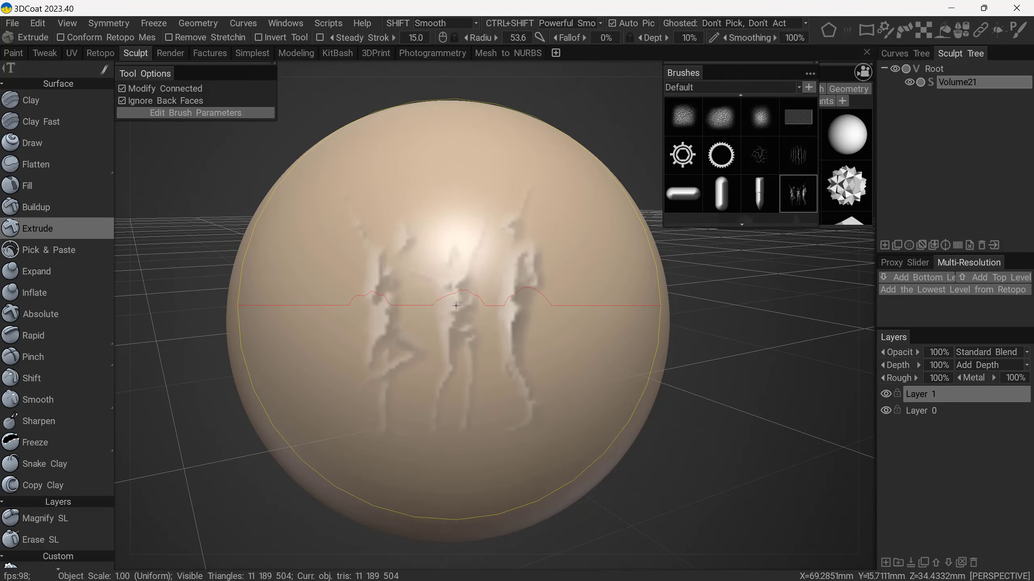
{"action": "left_click_drag", "start_coordinate": [456, 306], "coordinate": [456, 305]}
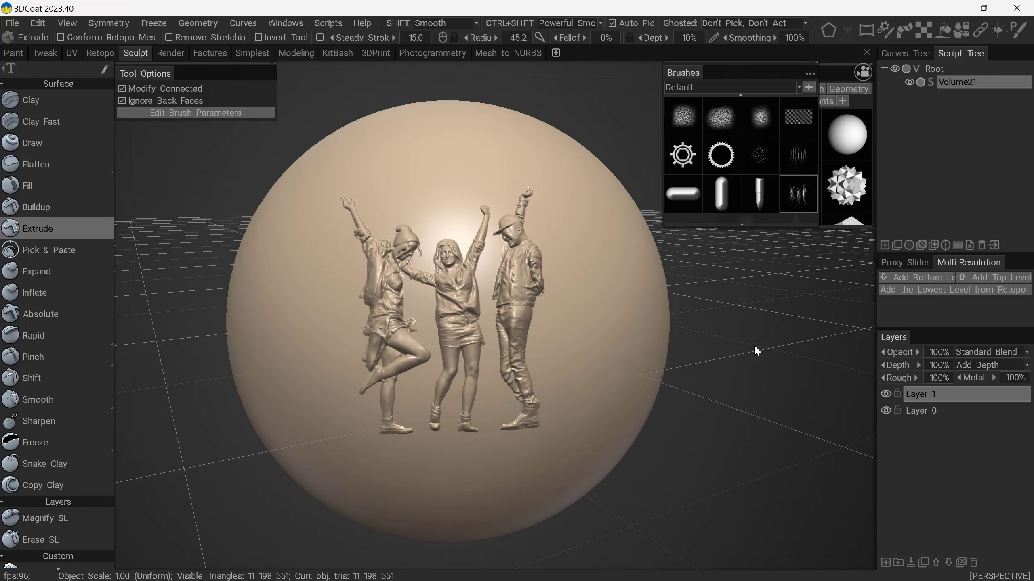
Zoom and orbit the sphere to view the dancers relief edge-on.
{"action": "scroll", "coordinate": [654, 391], "scroll_direction": "down", "scroll_amount": 5}
{"action": "scroll", "coordinate": [770, 305], "scroll_direction": "up", "scroll_amount": 10}
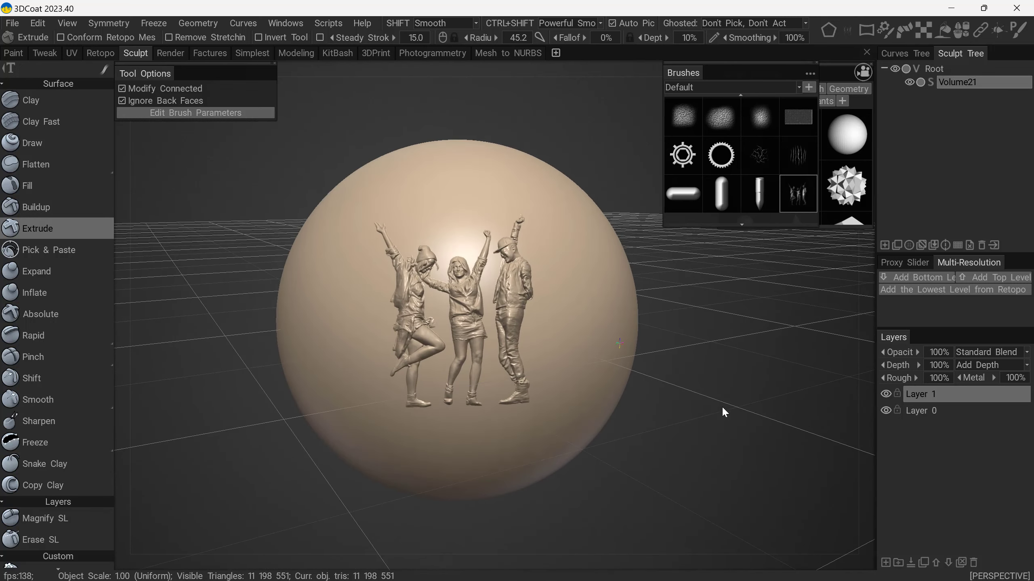
{"action": "scroll", "coordinate": [767, 387], "scroll_direction": "down", "scroll_amount": 6}
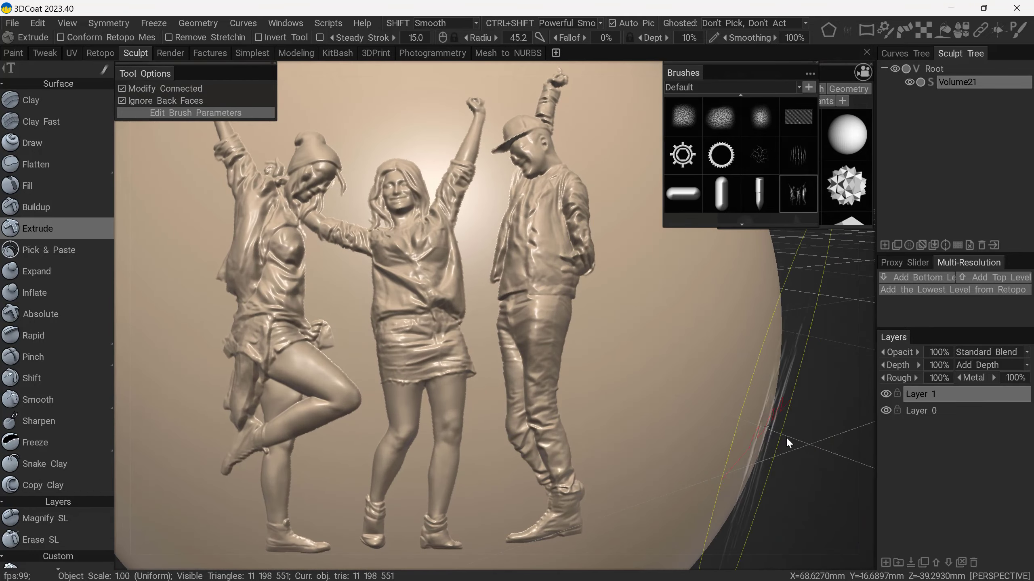
{"action": "mouse_move", "coordinate": [801, 447]}
{"action": "left_mouse_down"}
{"action": "mouse_move", "coordinate": [667, 438]}
{"action": "mouse_move", "coordinate": [709, 445]}
{"action": "mouse_move", "coordinate": [676, 448]}
{"action": "mouse_move", "coordinate": [797, 450]}
{"action": "mouse_move", "coordinate": [691, 367]}
{"action": "left_mouse_up"}
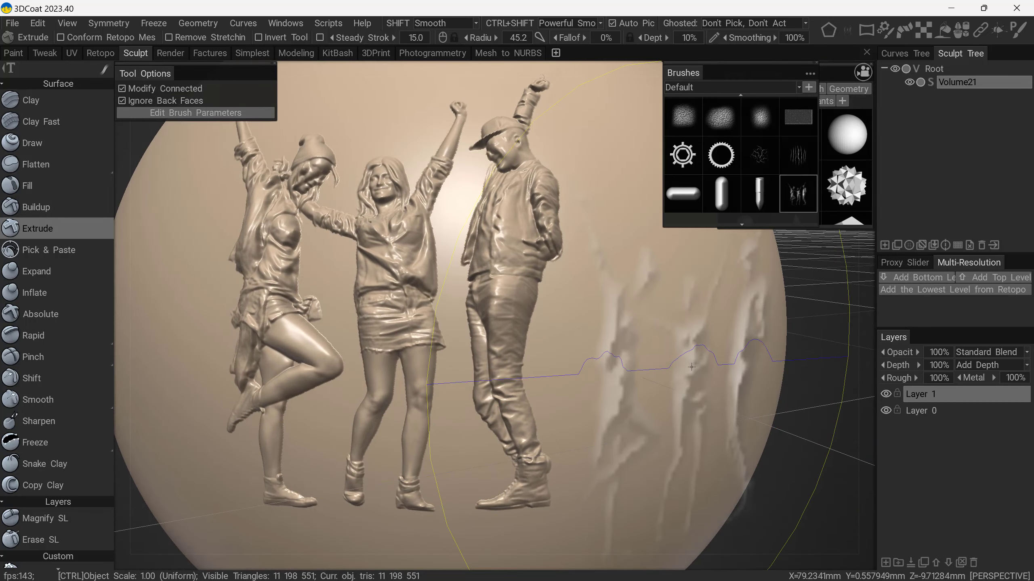
Undo the dancers stamp and lower the brush Depth to 3%.
{"action": "key", "text": "ctrl+z"}
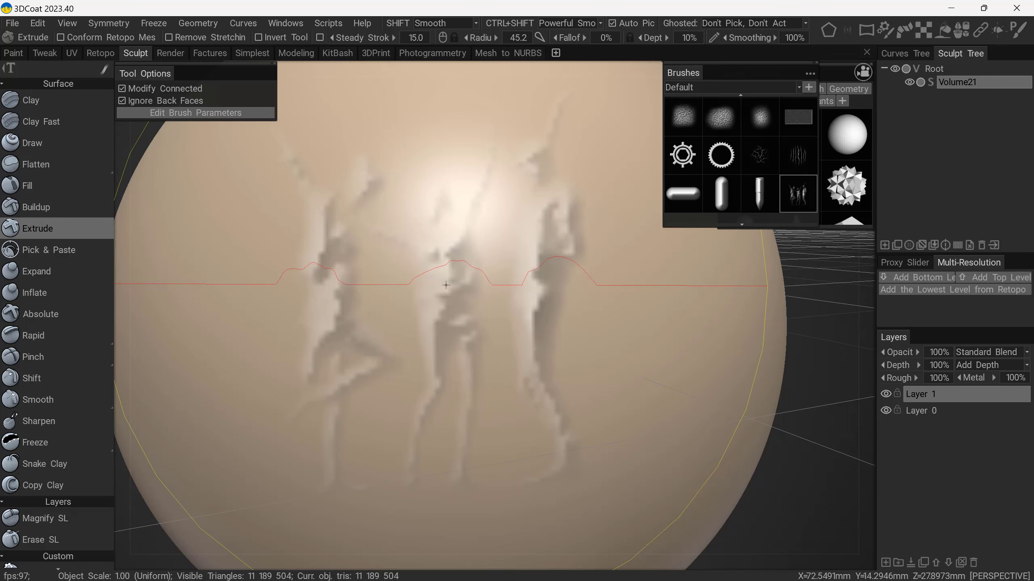
{"action": "mouse_move", "coordinate": [445, 285]}
{"action": "right_mouse_down"}
{"action": "mouse_move", "coordinate": [450, 262]}
{"action": "mouse_move", "coordinate": [450, 293]}
{"action": "right_mouse_up"}
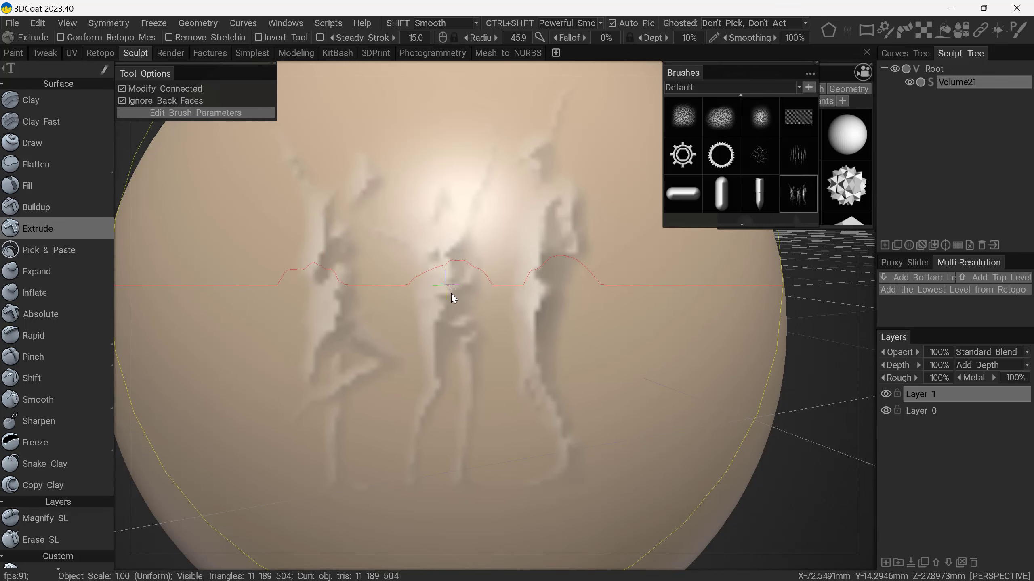
{"action": "left_click", "coordinate": [451, 294]}
{"action": "key", "text": "ctrl+z"}
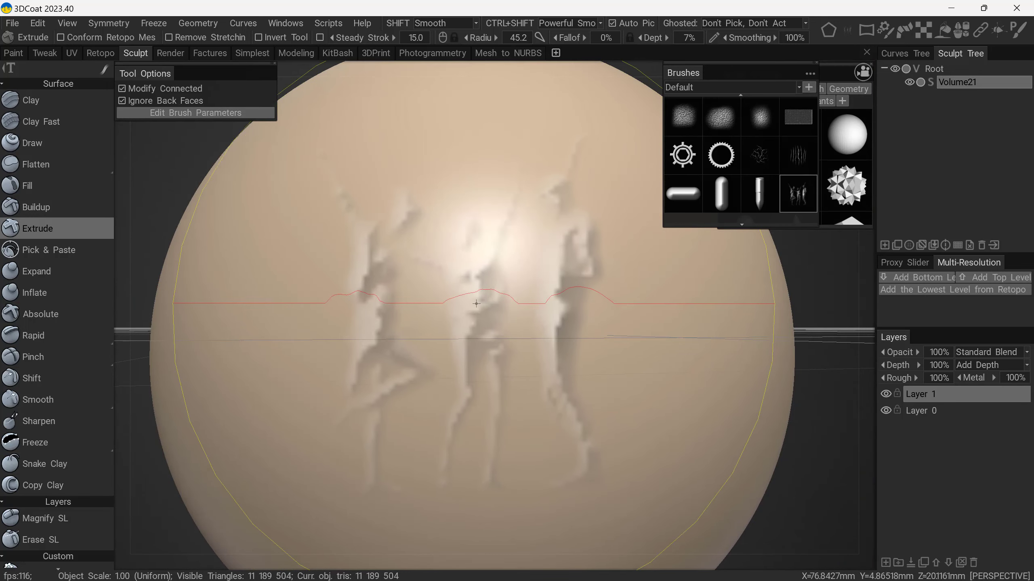
Stamp the dancers onto the sphere again and check the relief from the side.
{"action": "right_click_drag", "start_coordinate": [464, 297], "coordinate": [472, 308]}
{"action": "left_click", "coordinate": [471, 309]}
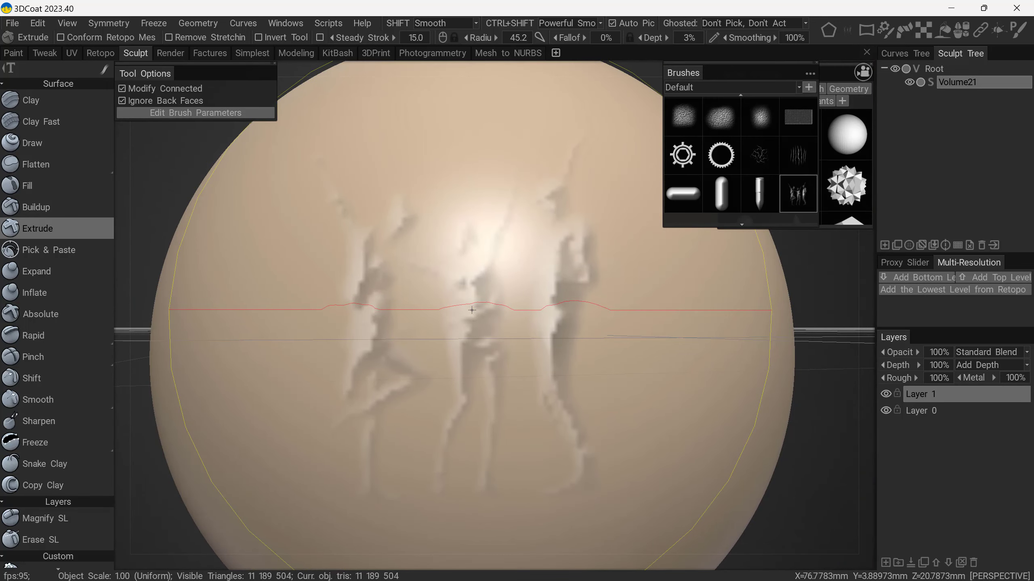
{"action": "mouse_move", "coordinate": [827, 333]}
{"action": "left_mouse_down"}
{"action": "mouse_move", "coordinate": [744, 369]}
{"action": "mouse_move", "coordinate": [674, 369]}
{"action": "mouse_move", "coordinate": [834, 383]}
{"action": "mouse_move", "coordinate": [826, 385]}
{"action": "left_mouse_up"}
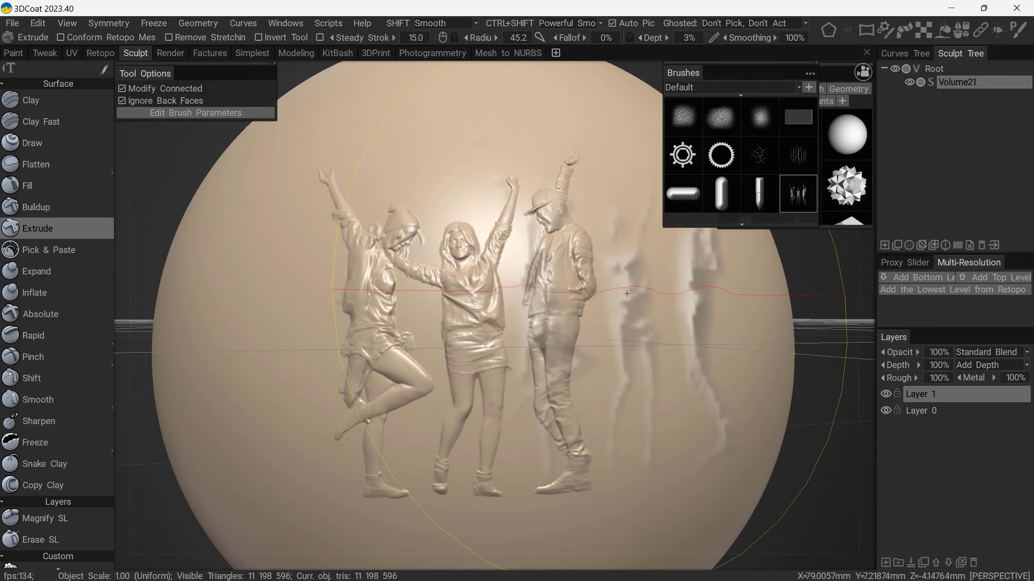